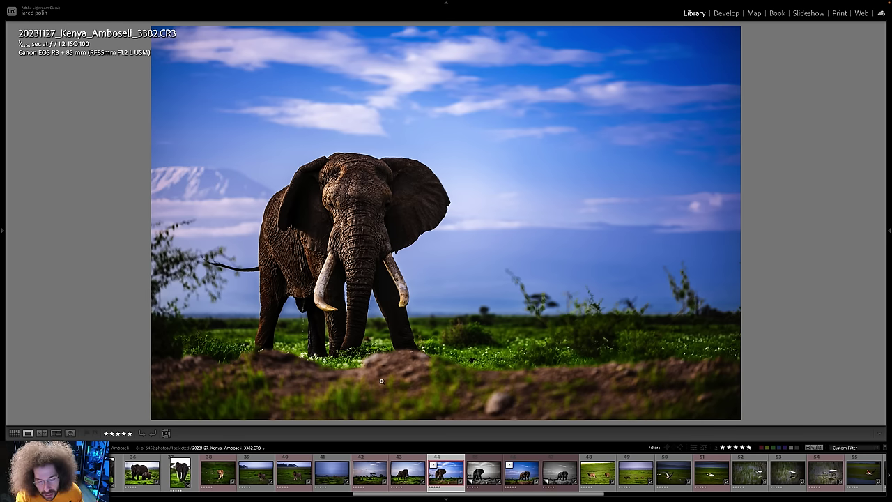
View the edited elephant photo 3382, its black-and-white copy and the following elephant photo 3666
left_click(381, 382)
left_click_drag(382, 382, 469, 341)
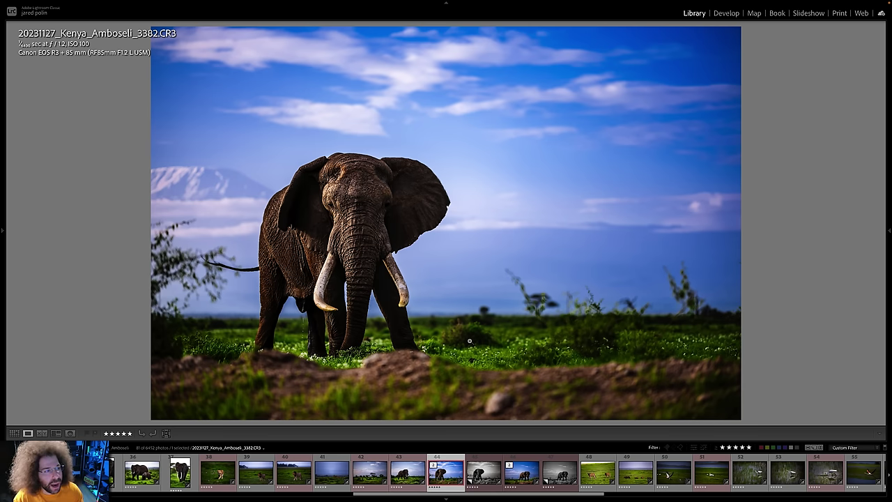
left_click_drag(186, 170, 331, 209)
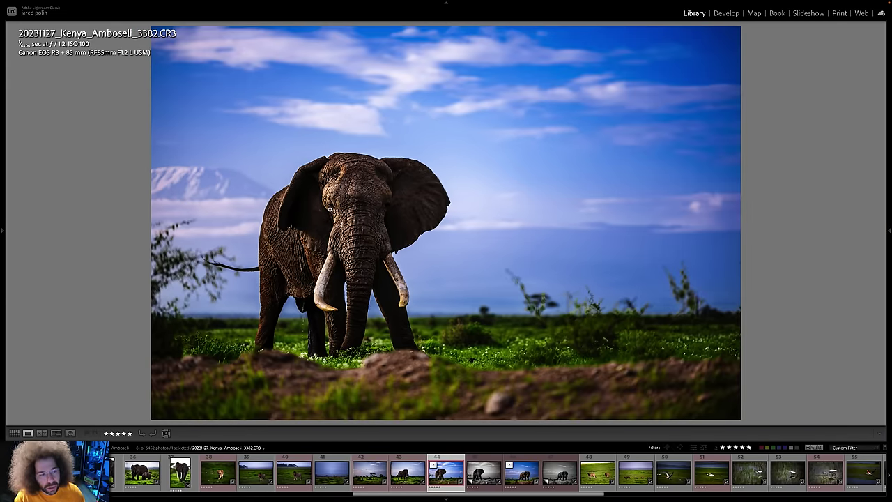
key("Right")
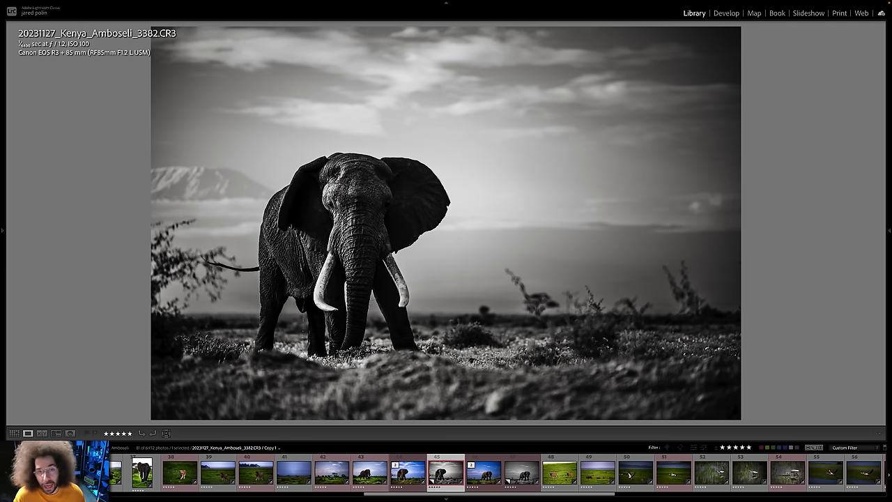
key("Right")
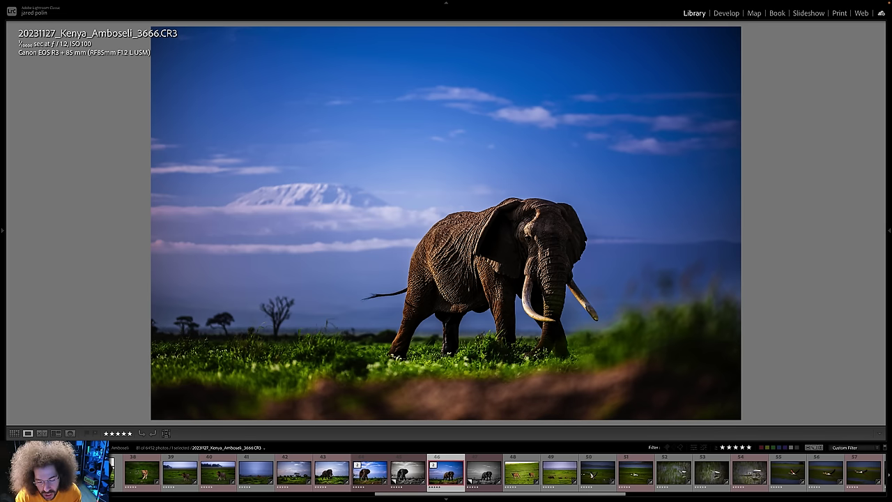
Turn off the five-star filter in the thumbnail grid and reopen the edited elephant photo 3666 at full view
key("g")
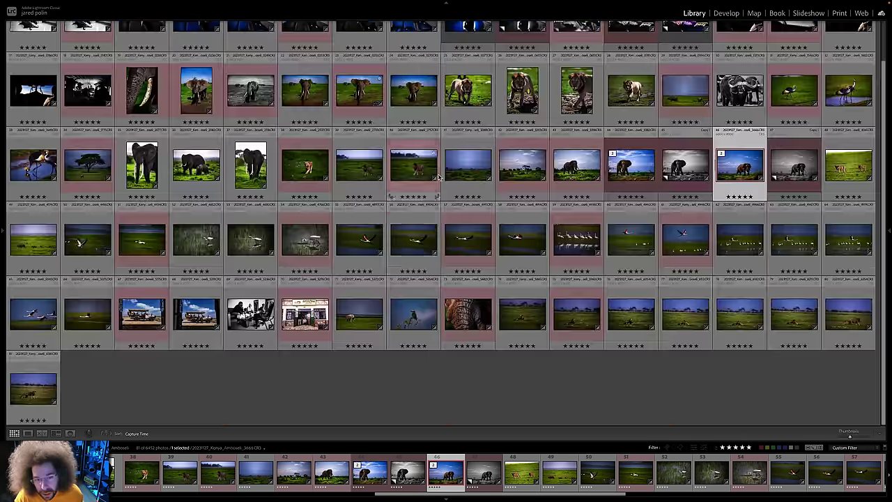
left_click(723, 450)
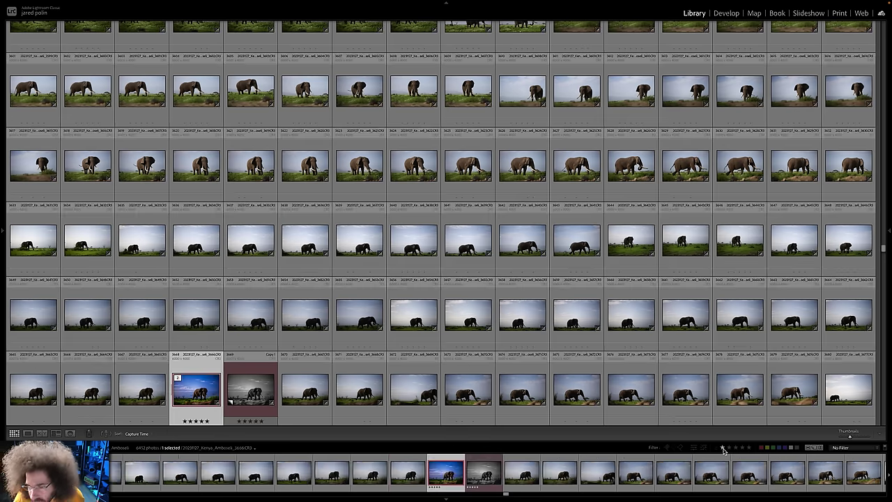
double_click(199, 392)
Go back through the unedited elephant frames preceding photo 3666 to examine how the elephant's pose and the framing differ
key("Left")
key("Left")
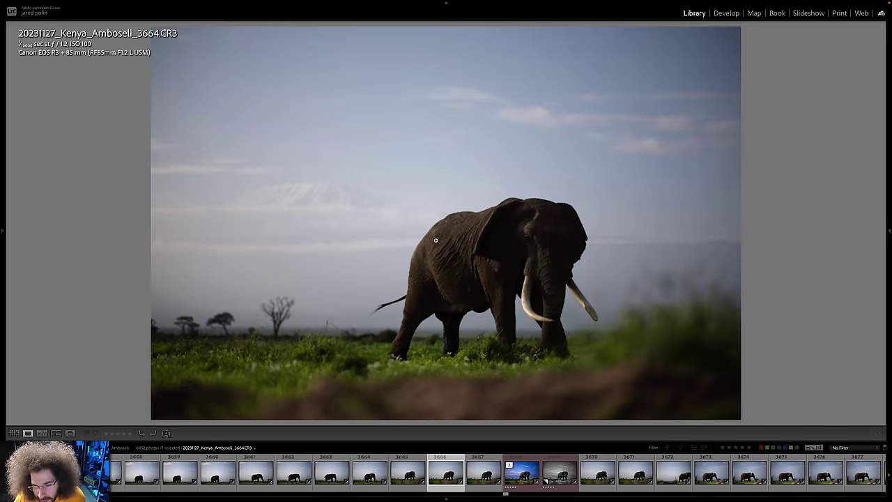
key("Left")
key("Left")
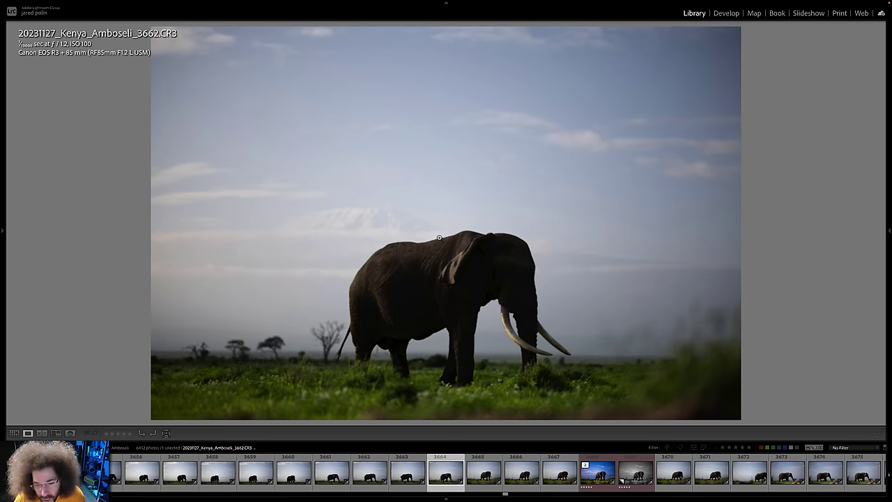
key("Left")
key("Left")
key("Left")
key("Left")
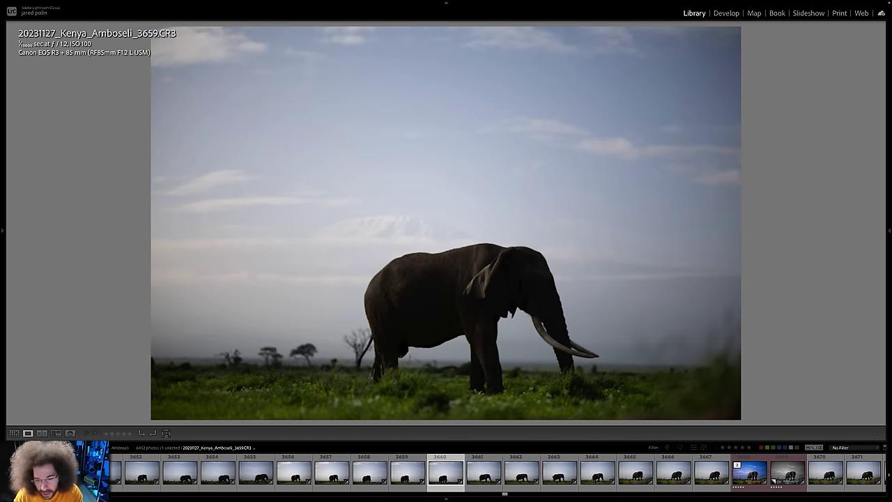
key("Left")
Move forward through the elephant sequence past the edited photo 3666 to frame 3668, comparing edited and unedited shots
key("Right")
key("Right")
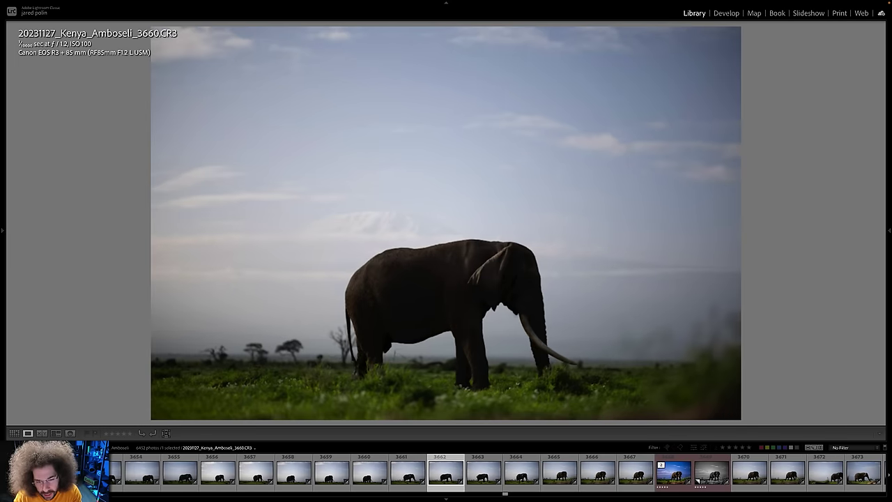
key("Right")
key("Right")
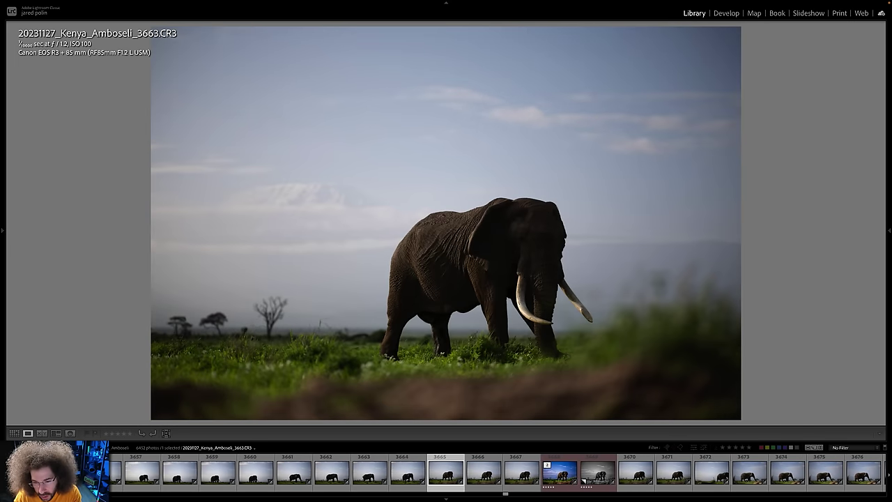
key("Right")
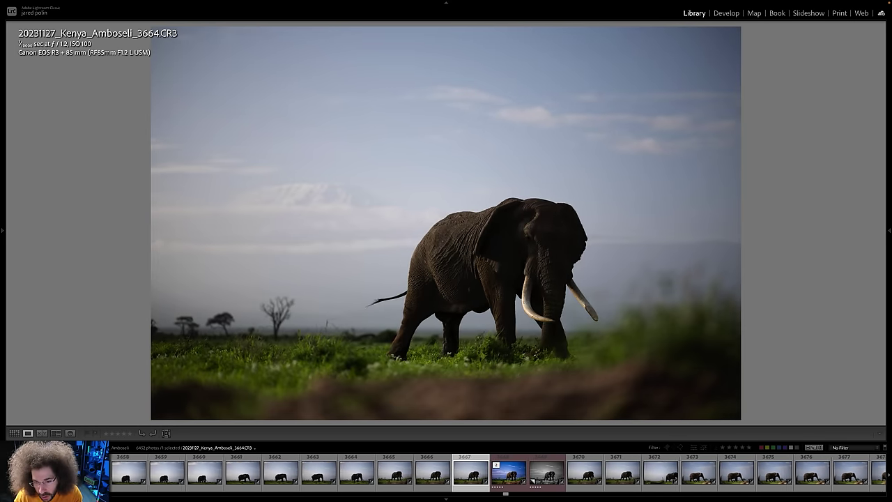
key("Right")
key("Right")
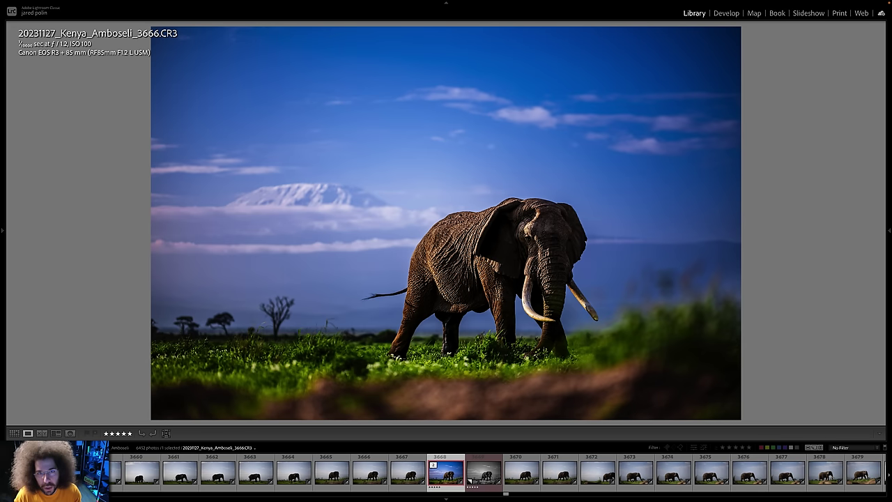
key("Right")
key("Right")
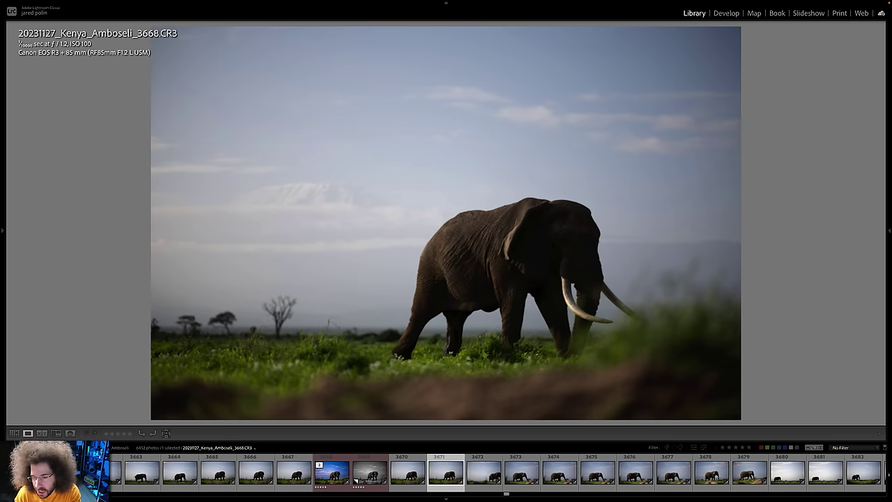
Open the unedited elephant frame 3665 for developing and preview a FroPack4 preset on it
key("Right")
key("Left")
key("Left")
key("Left")
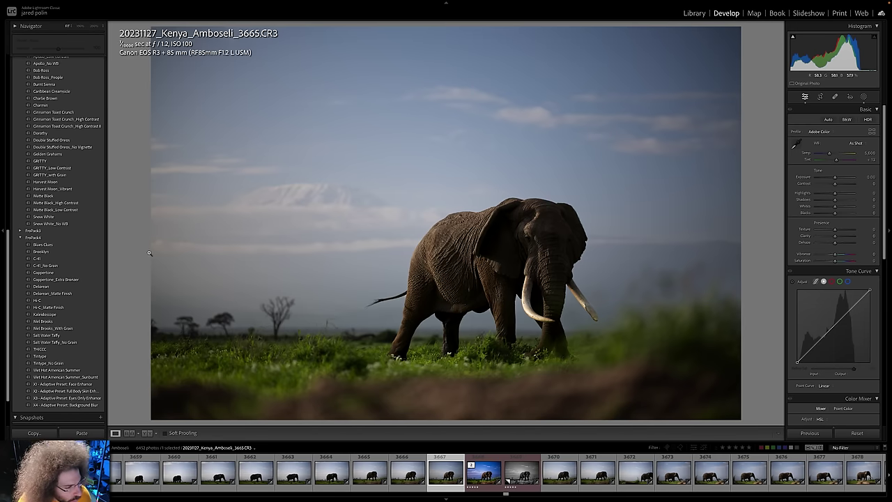
mouse_move(63, 246)
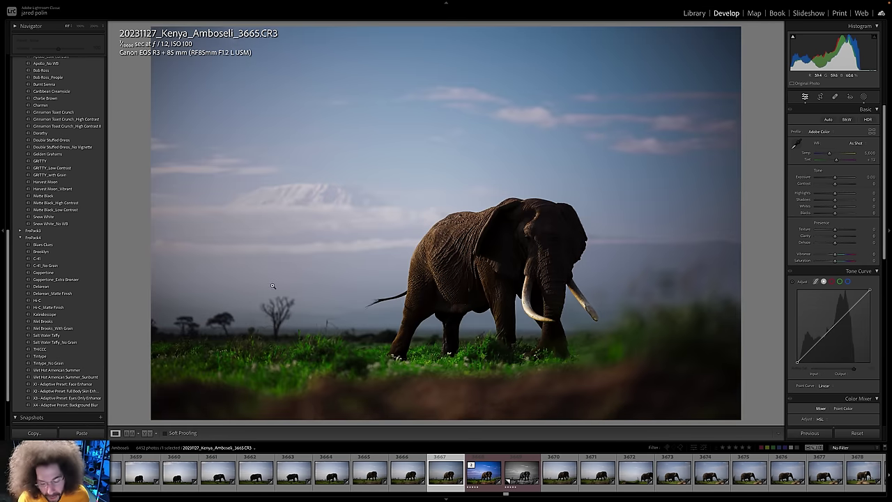
key("Right")
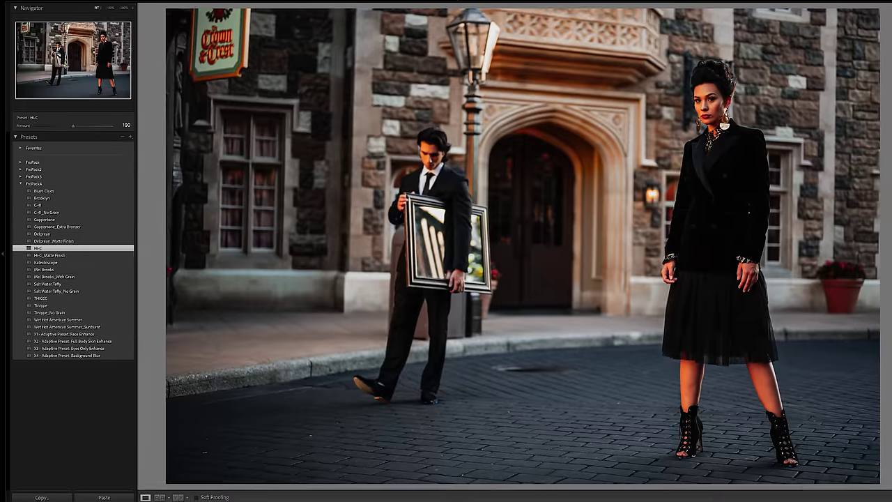
Try the FroPack4 presets Hi-C_Matte Finish, Salt Water Taffy_No Grain, Tintype_No Grain and X4 - Adaptive Preset: Background Blur on the street portrait
left_click(49, 255)
left_click(56, 291)
left_click(49, 312)
left_click(67, 356)
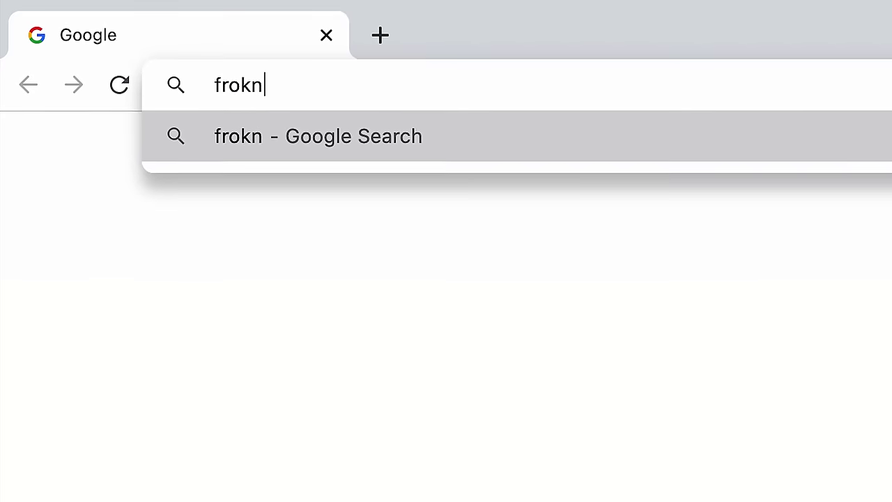
Open froknowsphoto.com/fropack4 in the web browser and compare before and after for the Coppertone and Brooklyn sample photos
type("owsphoto.com/fropack4")
key("Return")
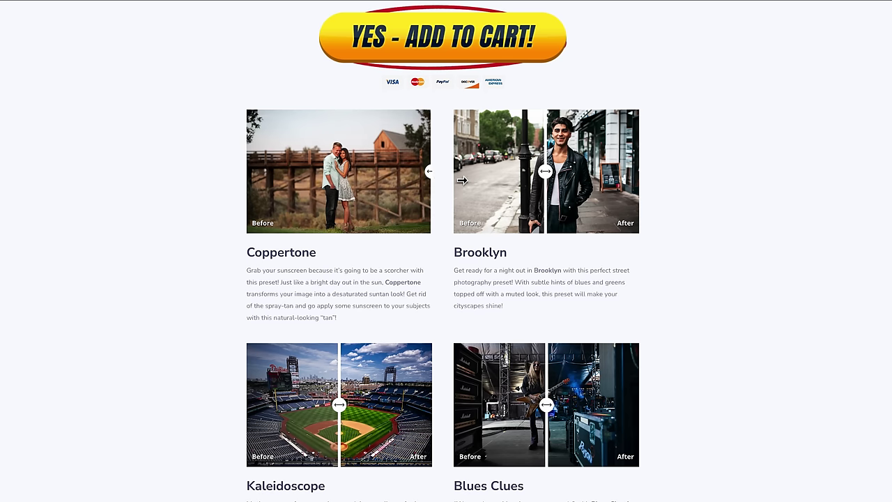
left_click_drag(428, 180, 164, 178)
left_click_drag(545, 171, 499, 173)
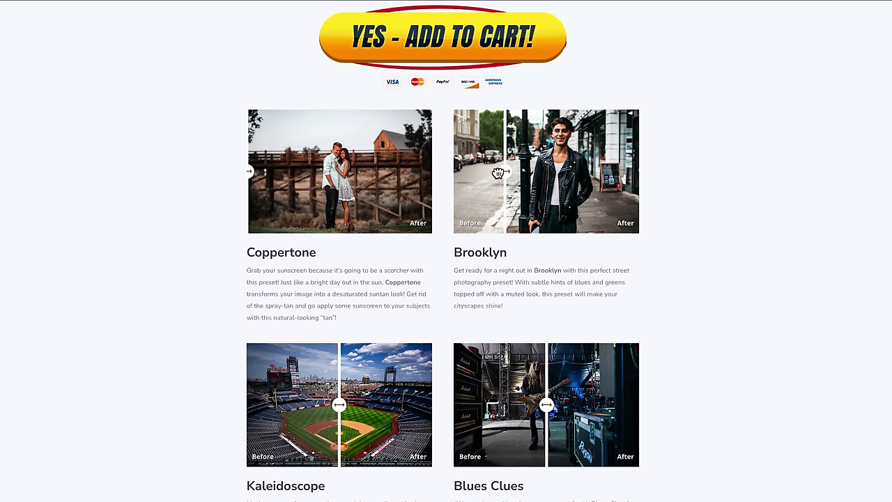